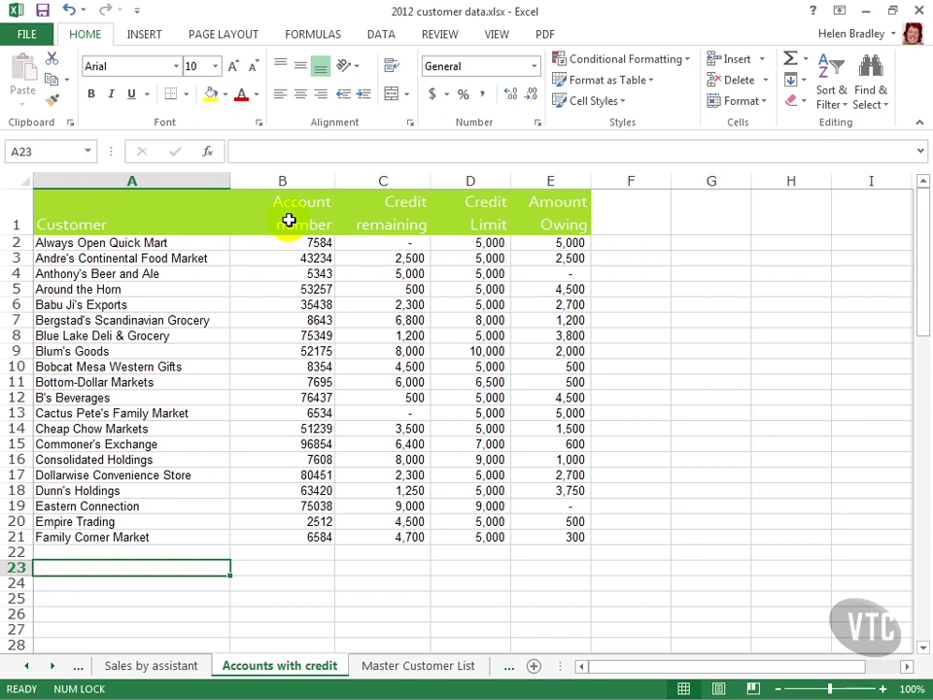
- Insert a blank sheet column before the Customer column on the Accounts with credit sheet
{"action": "left_click", "coordinate": [120, 181]}
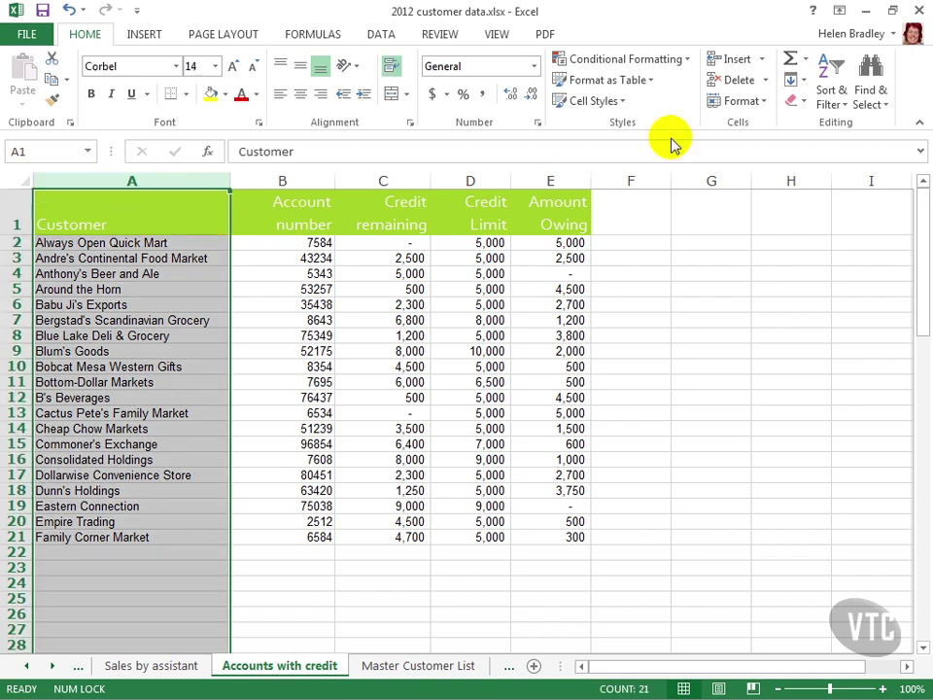
{"action": "left_click", "coordinate": [761, 60]}
{"action": "left_click", "coordinate": [747, 126]}
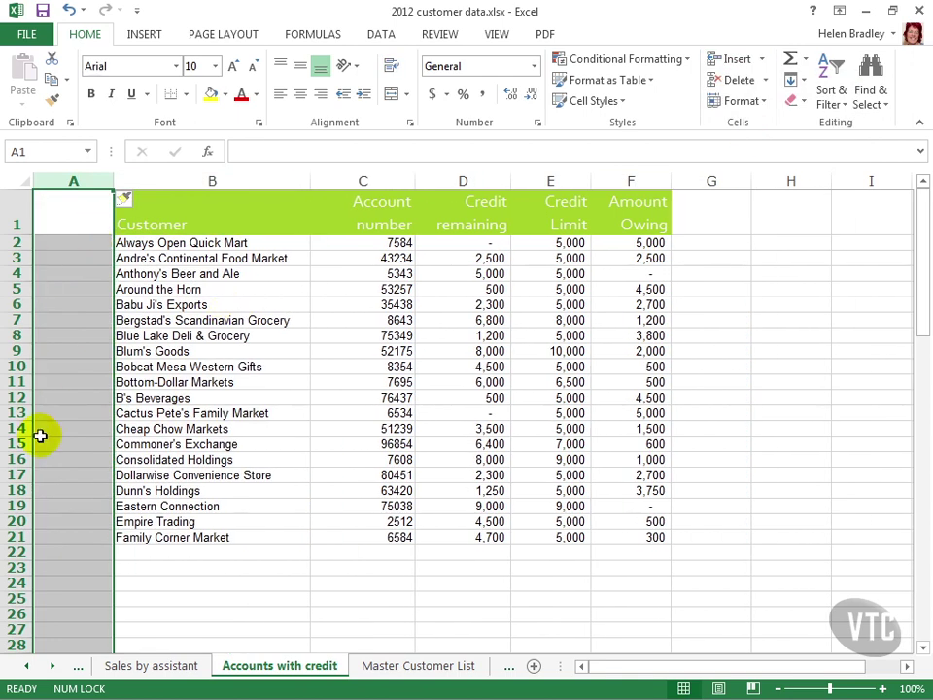
- Cut the Account number range C1:C21 and paste it into the blank column starting at A1
{"action": "left_click_drag", "start_coordinate": [384, 203], "coordinate": [381, 535]}
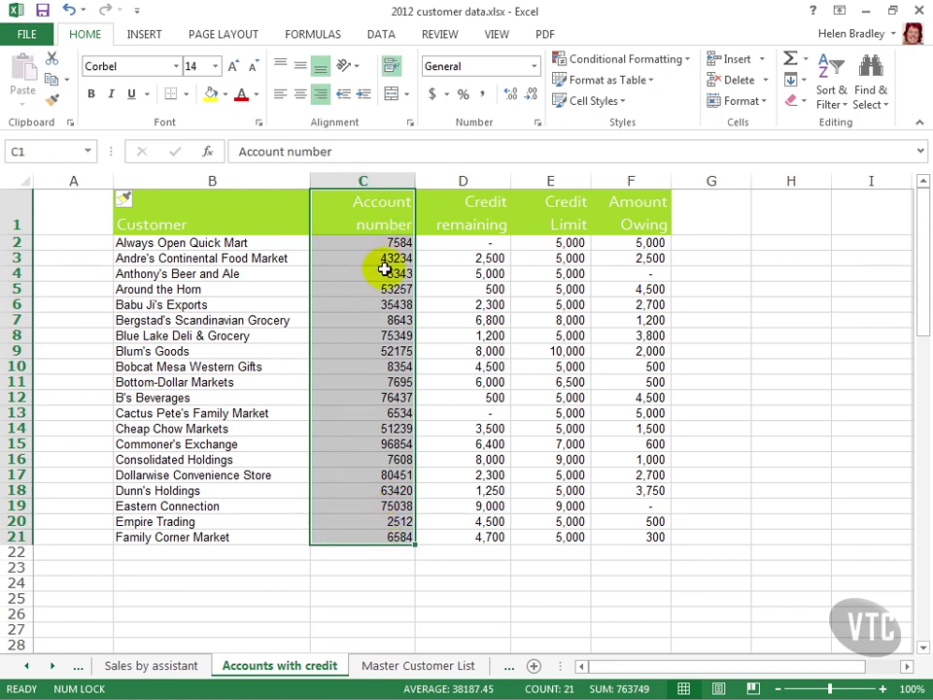
{"action": "left_click", "coordinate": [52, 60]}
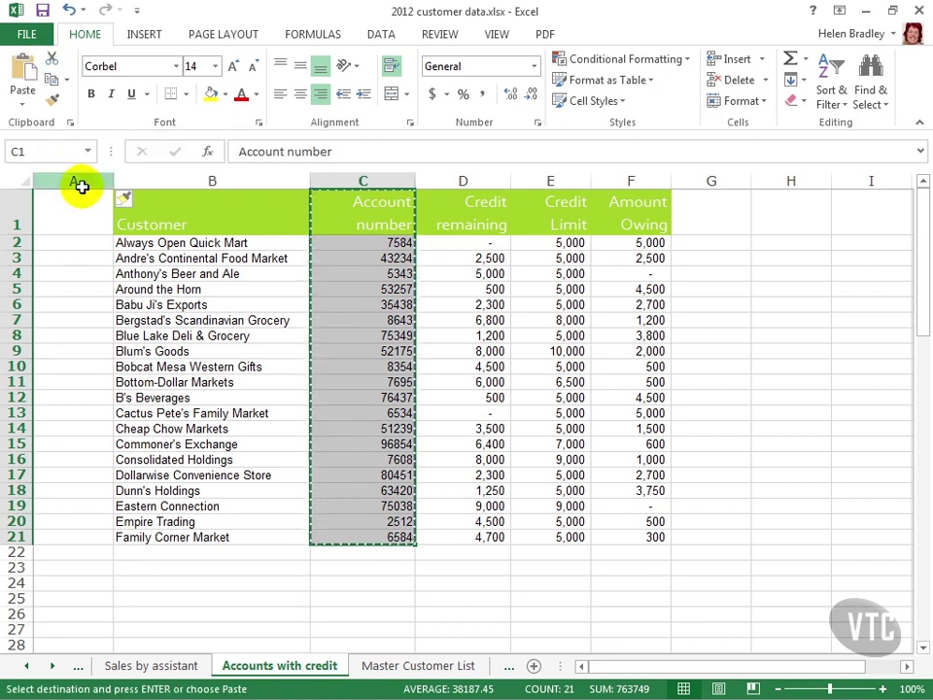
{"action": "left_click", "coordinate": [66, 216]}
{"action": "left_click", "coordinate": [65, 216]}
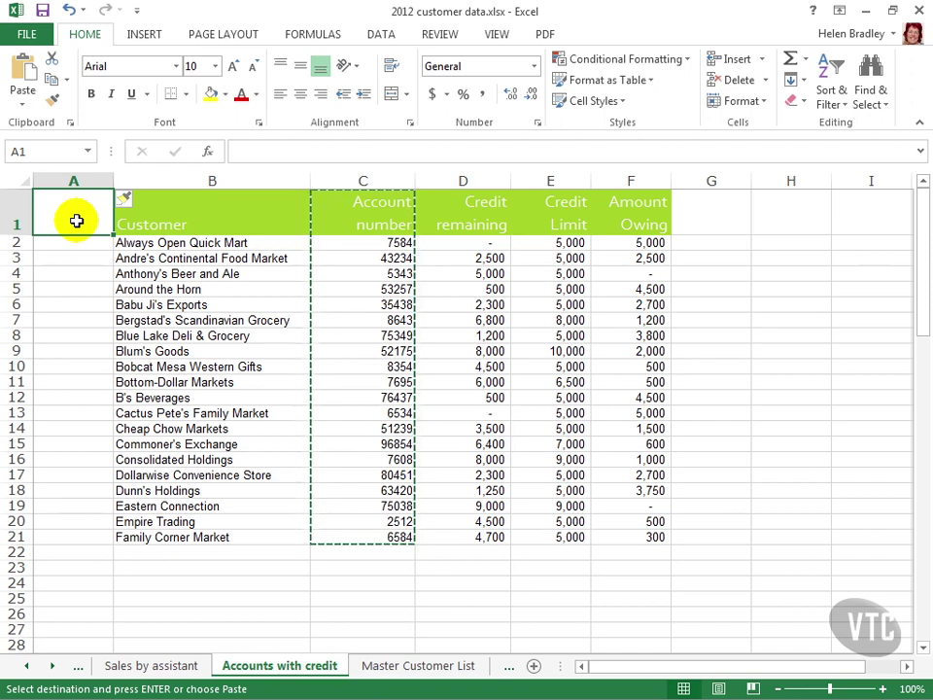
{"action": "left_click", "coordinate": [23, 79]}
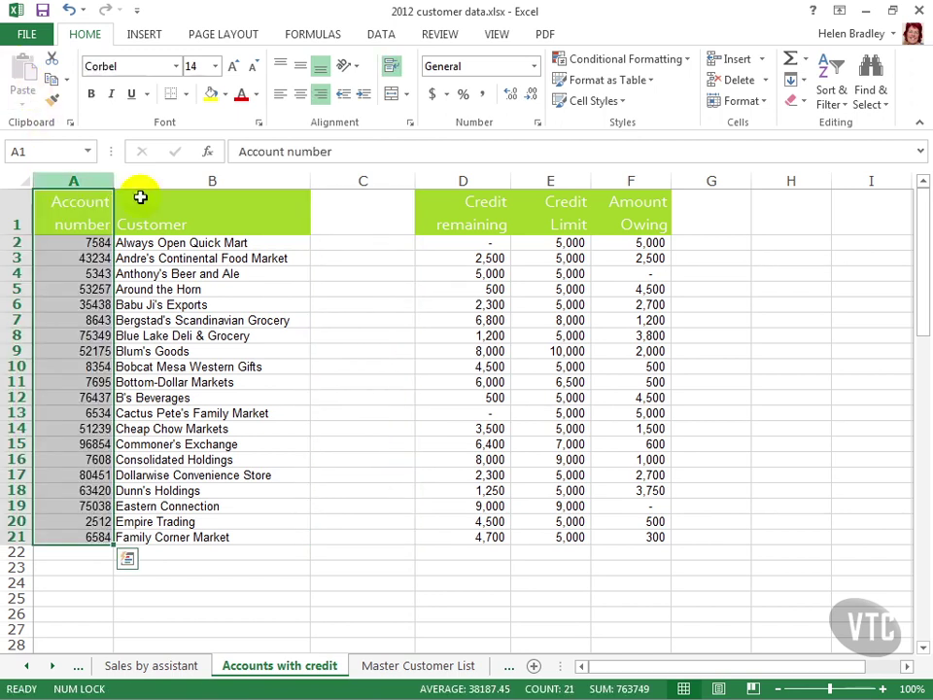
- Delete the empty sheet column C between Customer and Credit remaining
{"action": "left_click", "coordinate": [366, 180]}
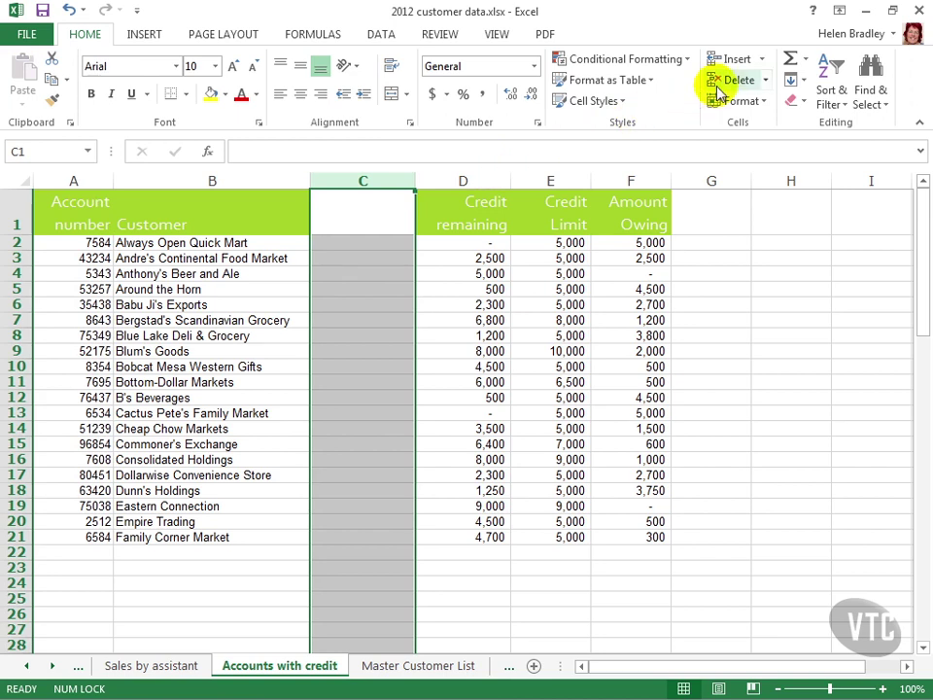
{"action": "left_click", "coordinate": [765, 79]}
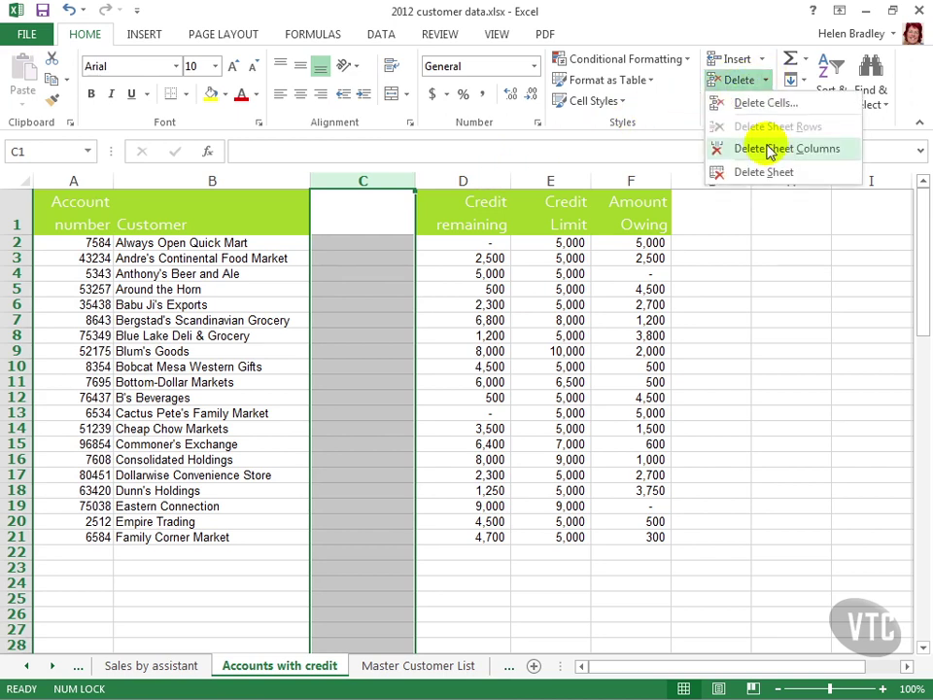
{"action": "left_click", "coordinate": [770, 149]}
{"action": "left_click", "coordinate": [234, 565]}
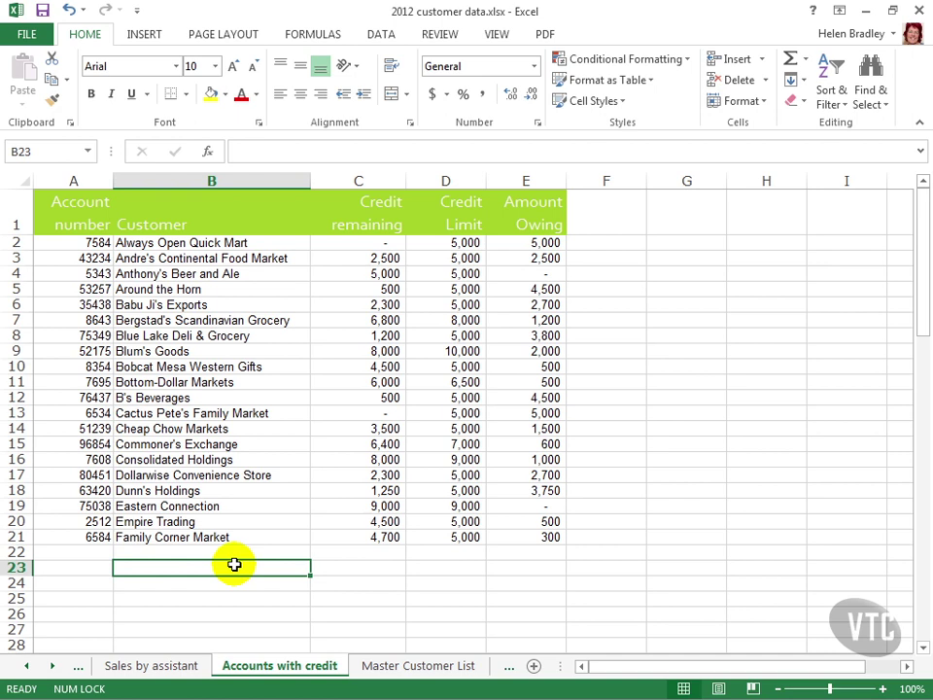
- Undo the column deletion, the cut-and-paste and the column insertion, and clear the remaining cut/copy marquee
{"action": "left_click", "coordinate": [68, 10]}
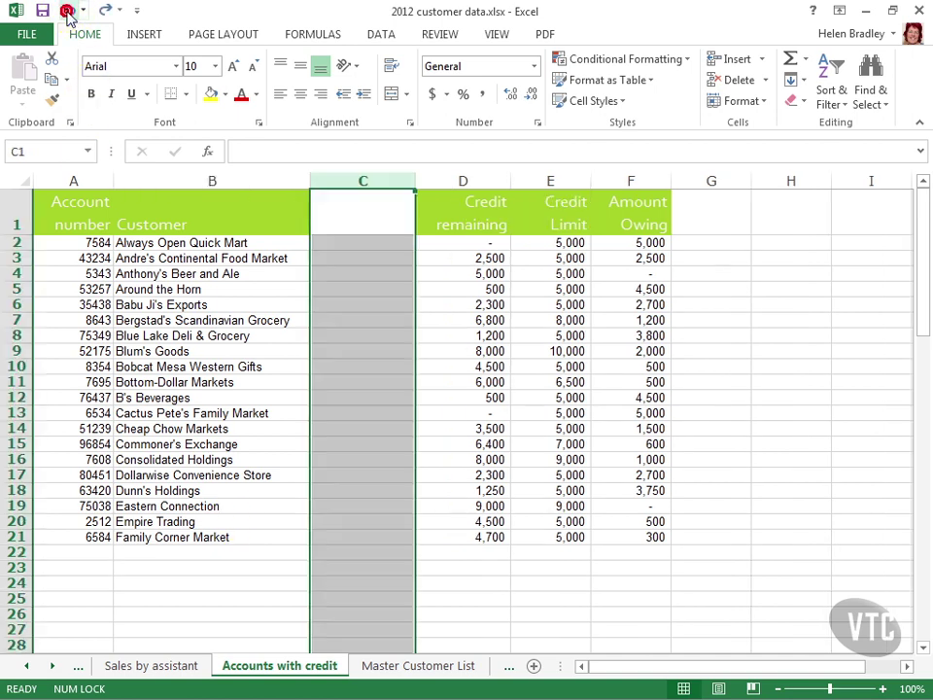
{"action": "left_click", "coordinate": [68, 9]}
{"action": "left_click", "coordinate": [69, 9]}
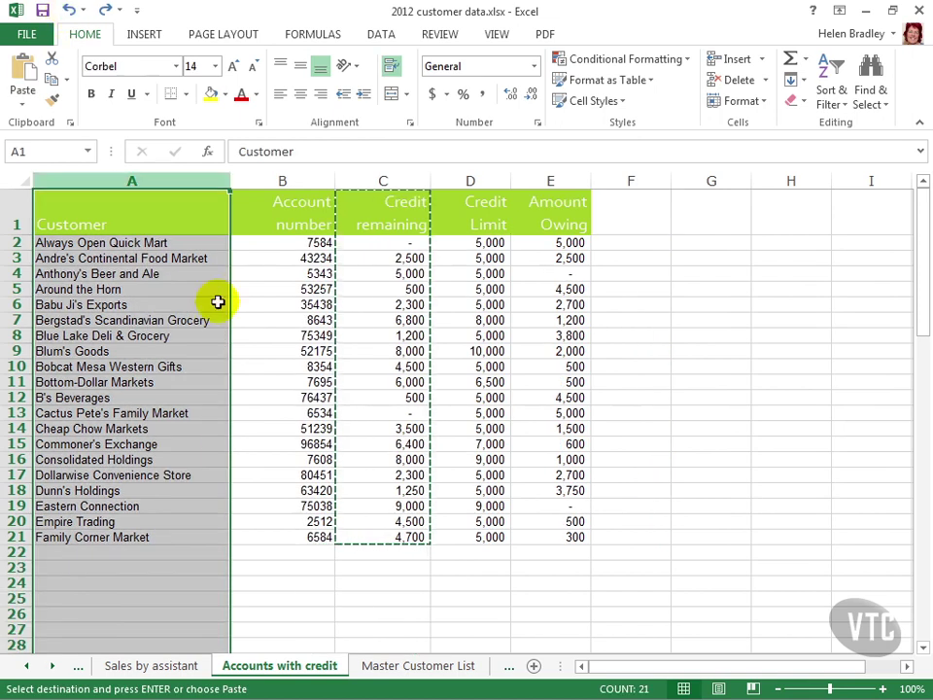
{"action": "left_click", "coordinate": [321, 611]}
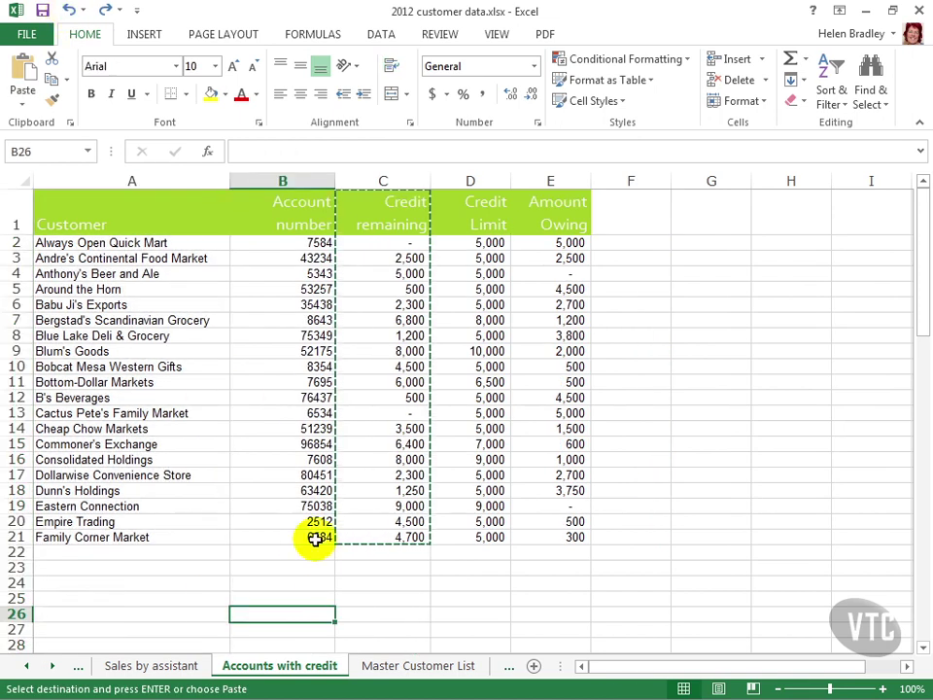
{"action": "key", "text": "Escape"}
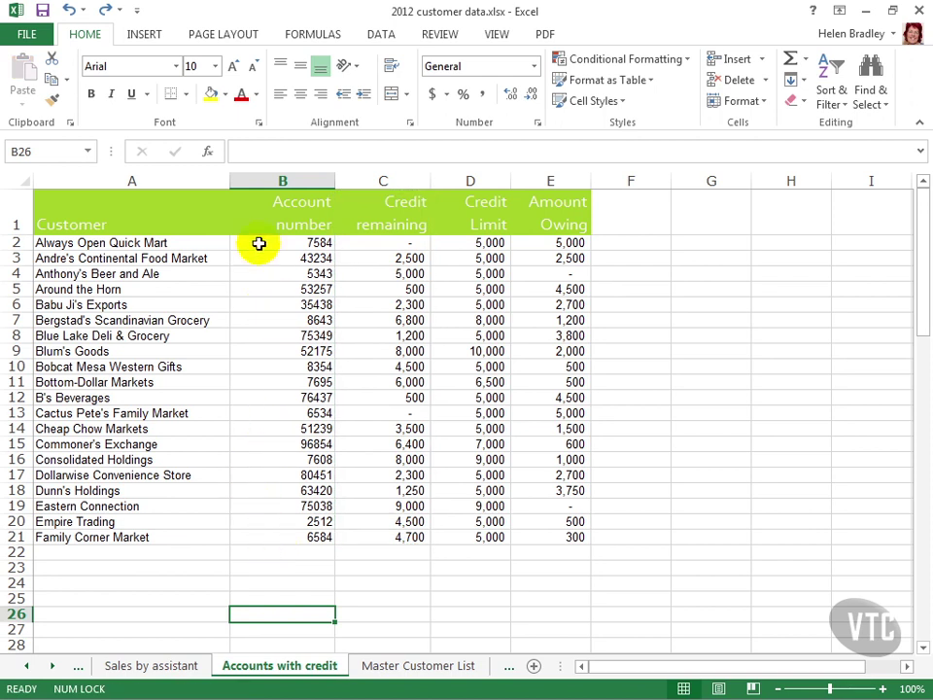
- Move the Account number range B1:B21 by cut-and-insert in front of the Customer column, then narrow column A and widen column B
{"action": "left_click_drag", "start_coordinate": [266, 200], "coordinate": [271, 536]}
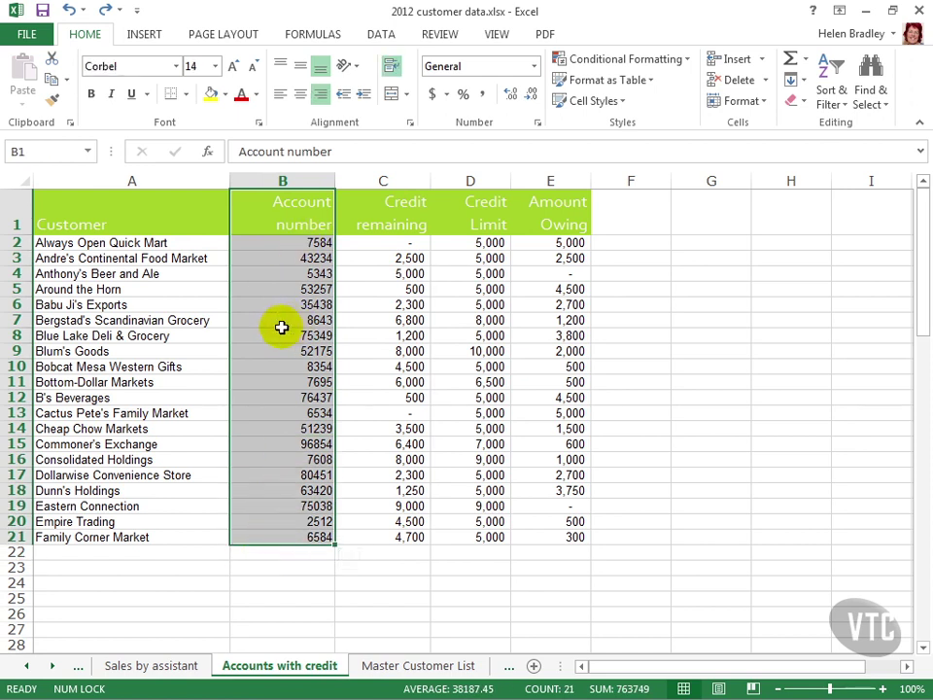
{"action": "left_click_drag", "start_coordinate": [231, 354], "coordinate": [56, 338]}
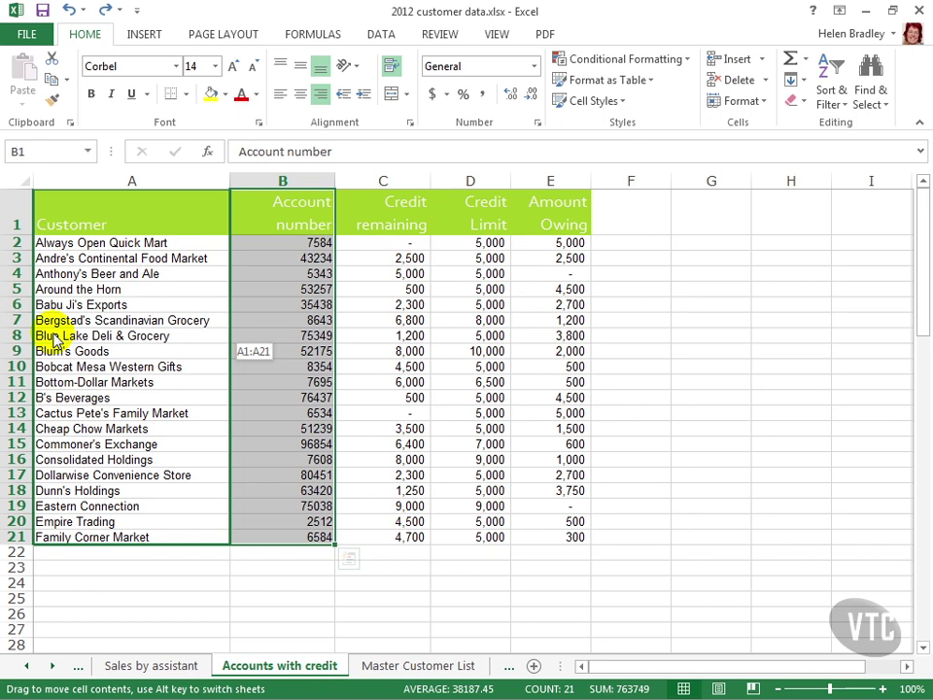
{"action": "key", "text": "shift"}
{"action": "left_click_drag", "start_coordinate": [56, 336], "coordinate": [55, 336]}
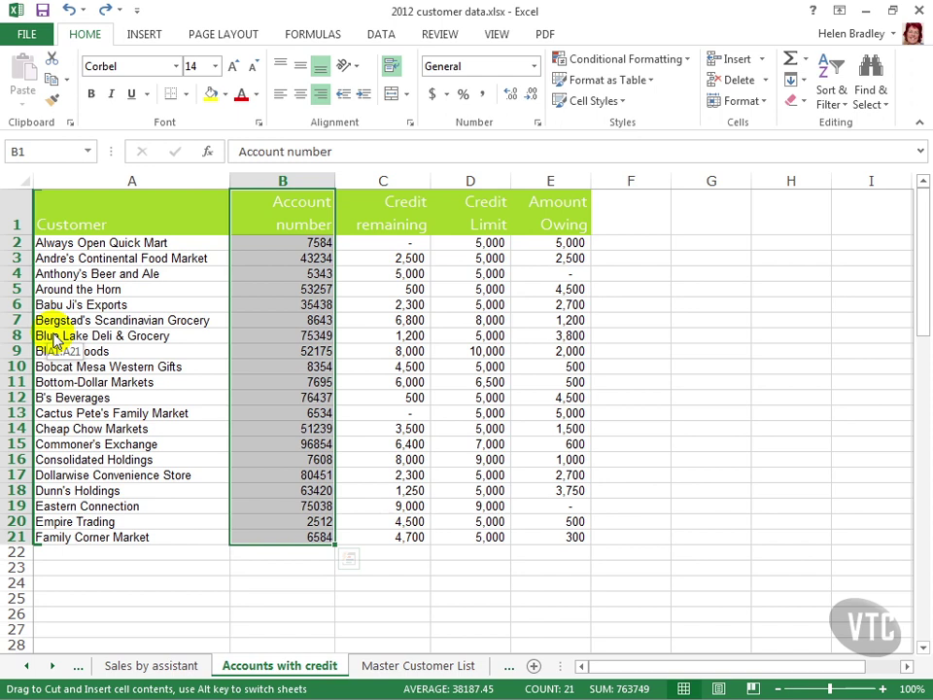
{"action": "left_click_drag", "start_coordinate": [55, 335], "coordinate": [53, 334]}
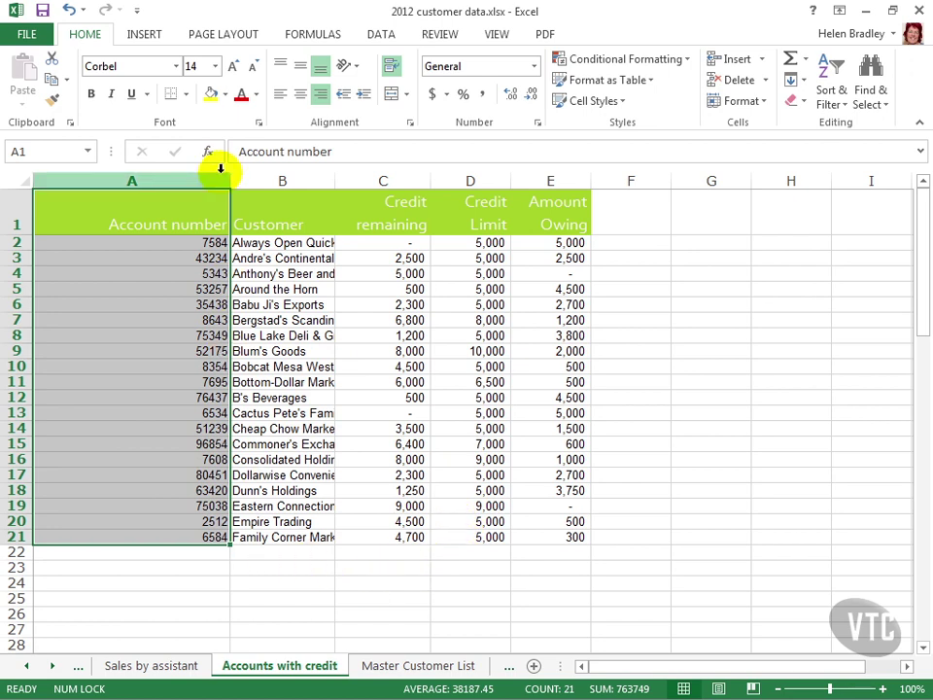
{"action": "left_click_drag", "start_coordinate": [229, 181], "coordinate": [296, 181]}
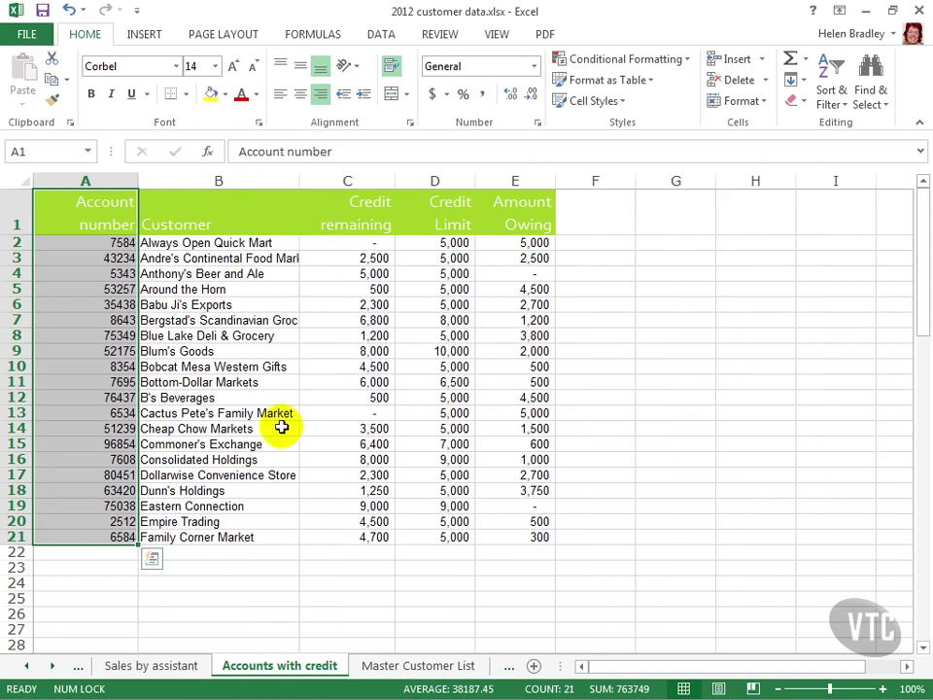
- Insert a copy of the Customer range B1:B21 between the Credit remaining and Credit Limit columns, and autofit column D's width
{"action": "left_click", "coordinate": [186, 198]}
{"action": "left_click_drag", "start_coordinate": [185, 247], "coordinate": [192, 531]}
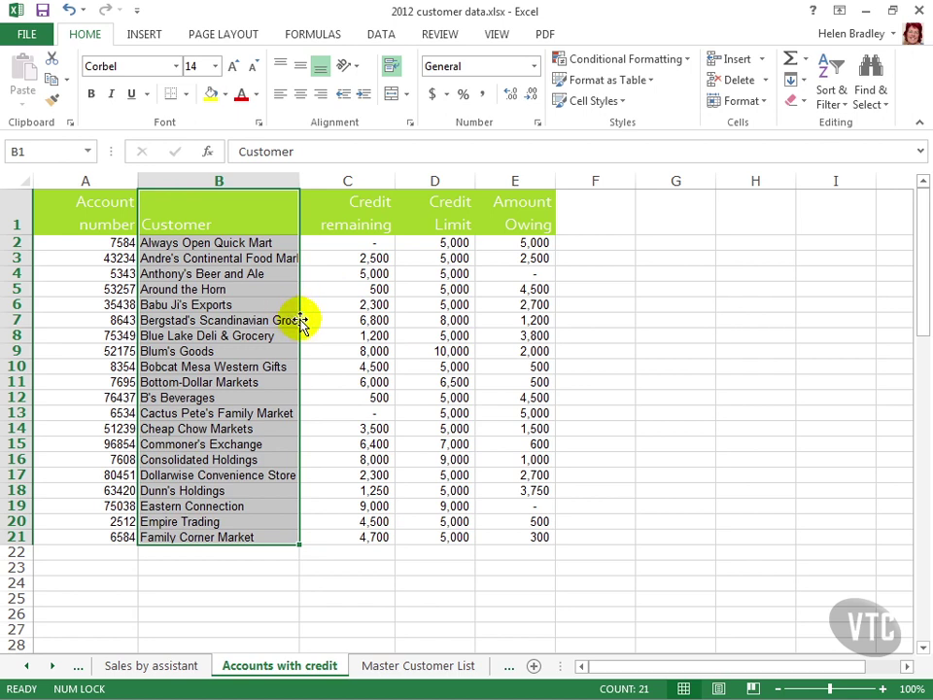
{"action": "left_click_drag", "start_coordinate": [300, 317], "coordinate": [428, 302]}
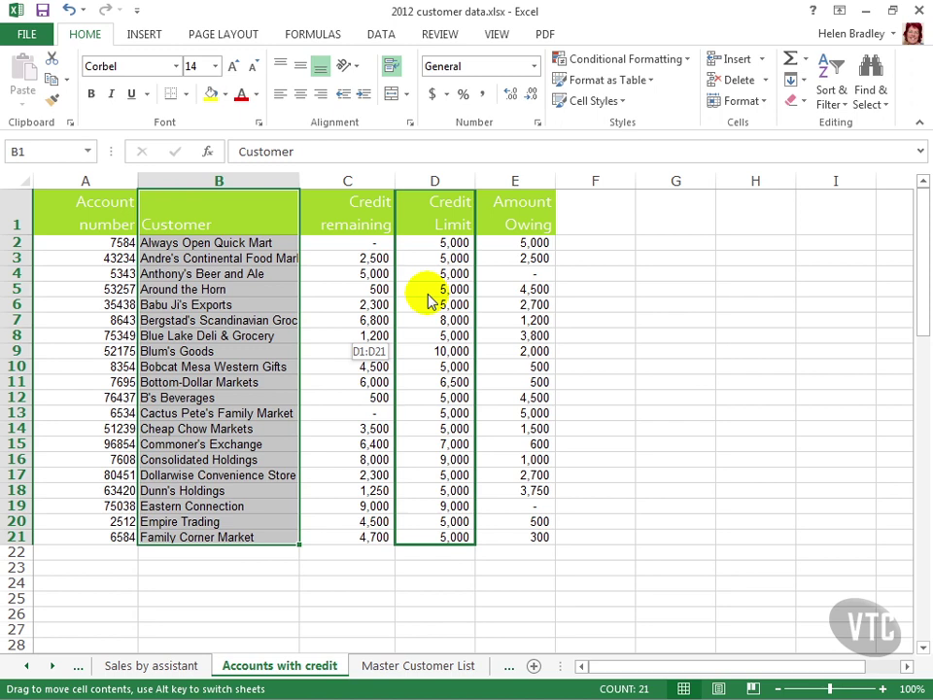
{"action": "left_click_drag", "start_coordinate": [428, 301], "coordinate": [414, 256]}
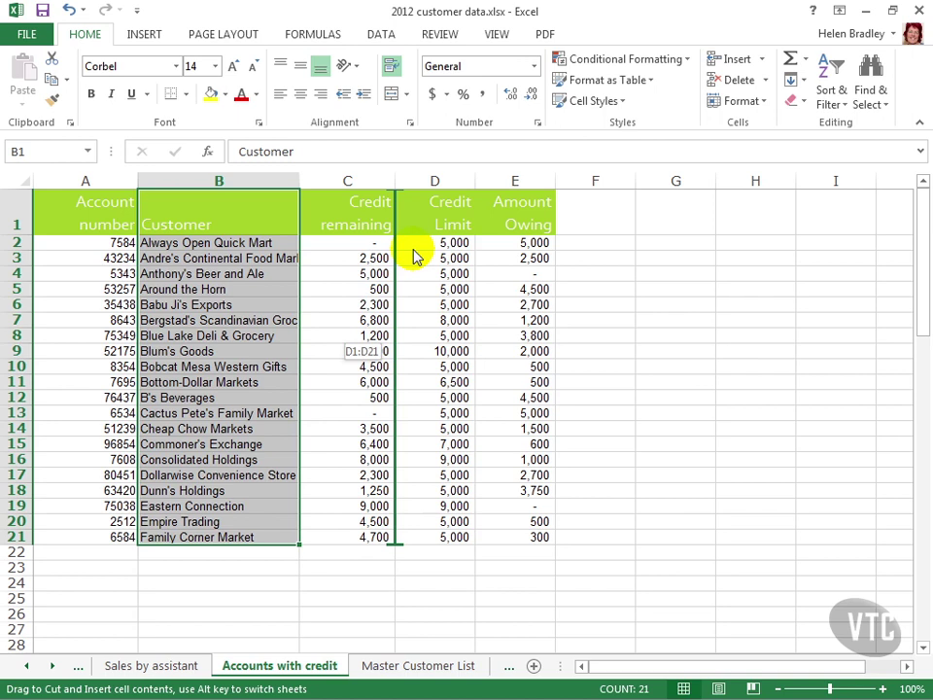
{"action": "key", "text": "ctrl"}
{"action": "left_click_drag", "start_coordinate": [414, 255], "coordinate": [410, 246]}
{"action": "key", "text": "ctrl+q"}
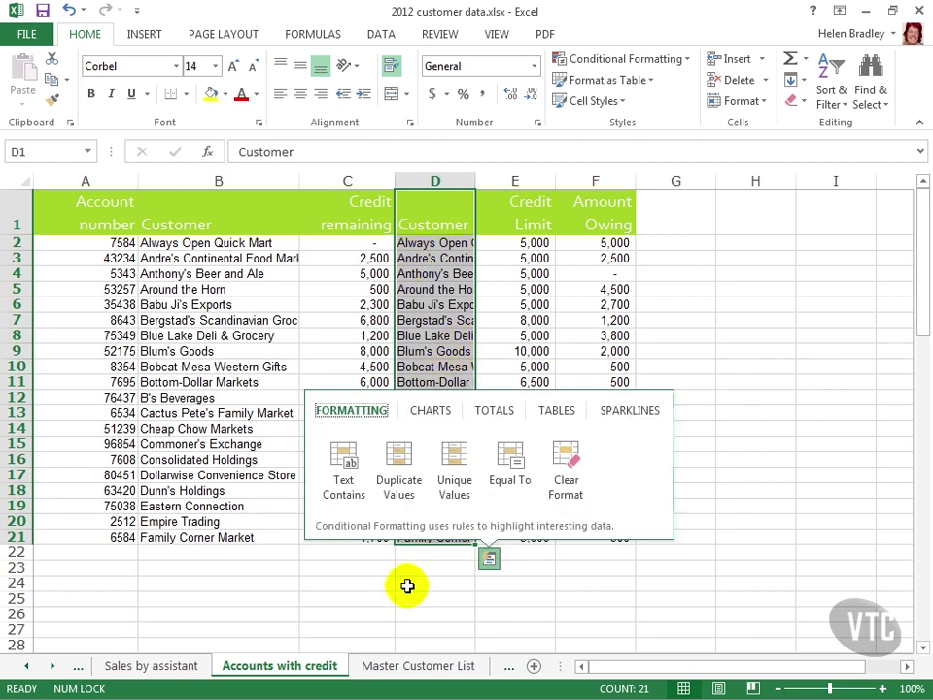
{"action": "left_click", "coordinate": [438, 567]}
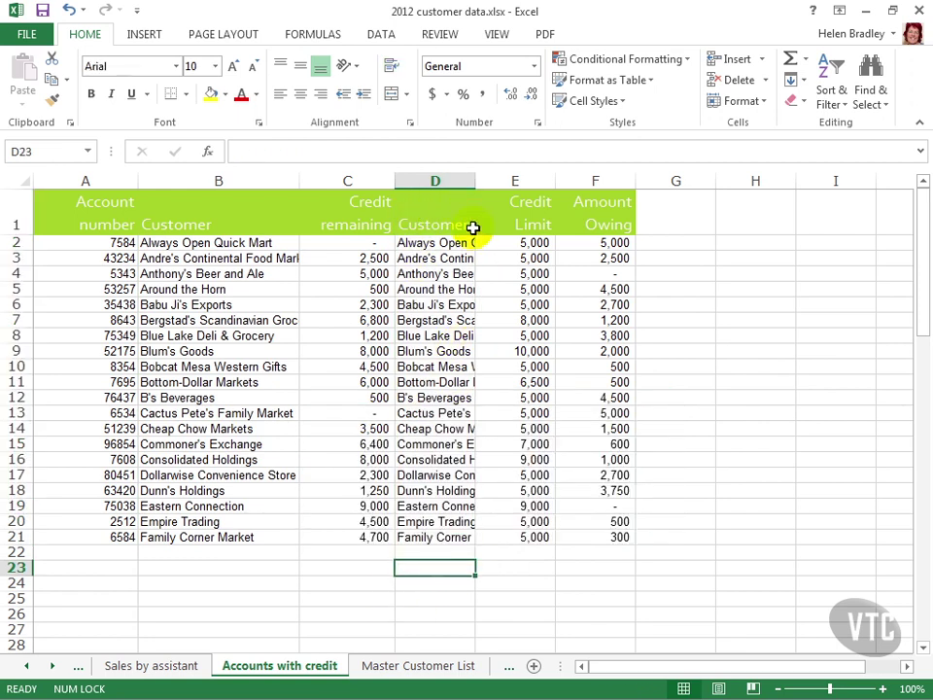
{"action": "double_click", "coordinate": [476, 180]}
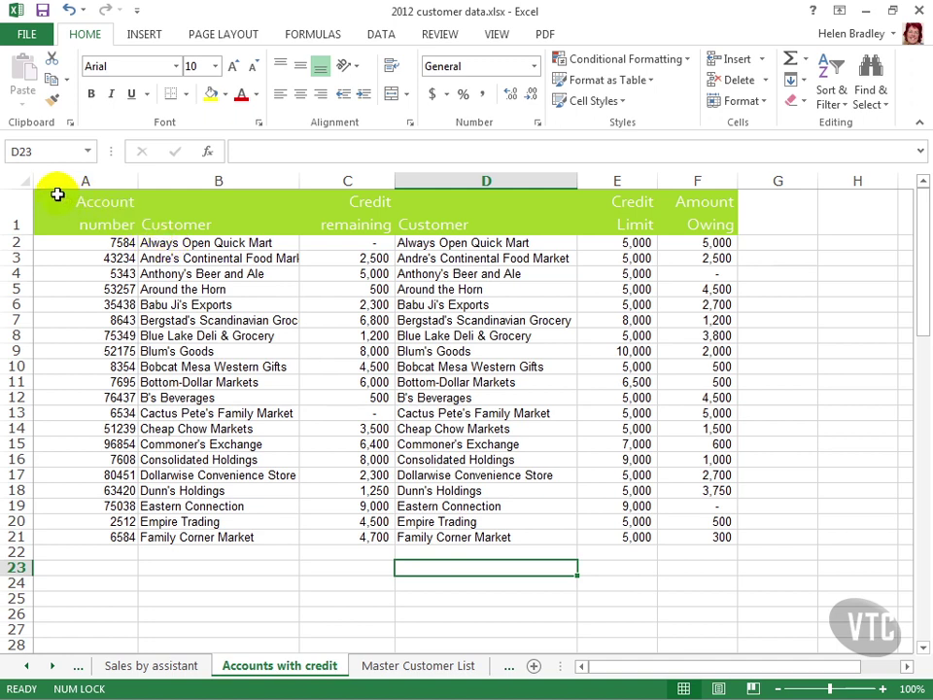
- Copy the Account number and Customer range A1:B21 and paste it at A1 of a new worksheet
{"action": "left_click_drag", "start_coordinate": [57, 194], "coordinate": [210, 529]}
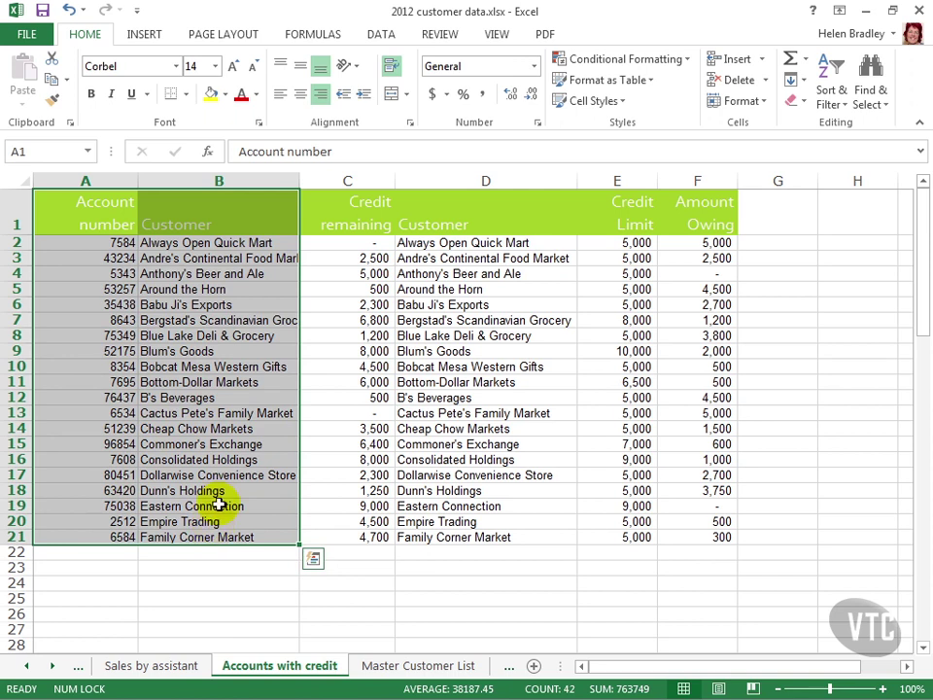
{"action": "left_click", "coordinate": [50, 56]}
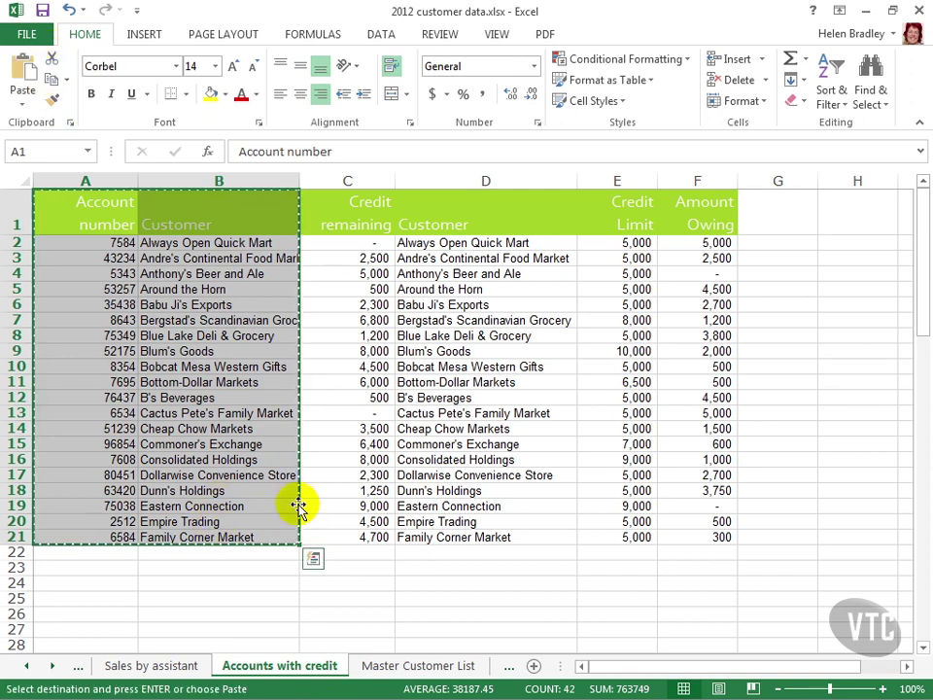
{"action": "left_click", "coordinate": [534, 667]}
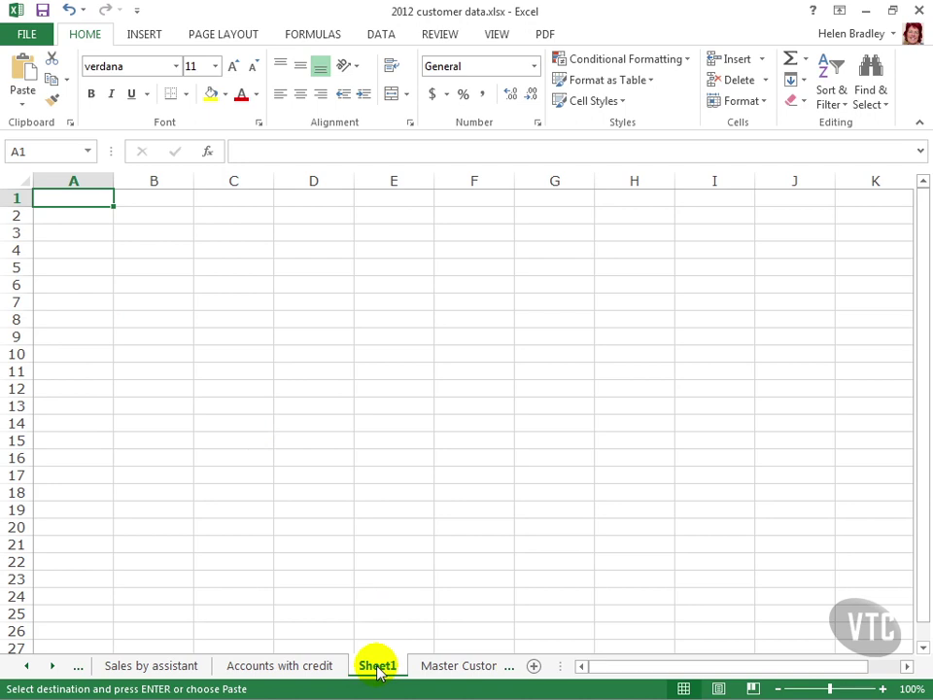
{"action": "left_click", "coordinate": [57, 199]}
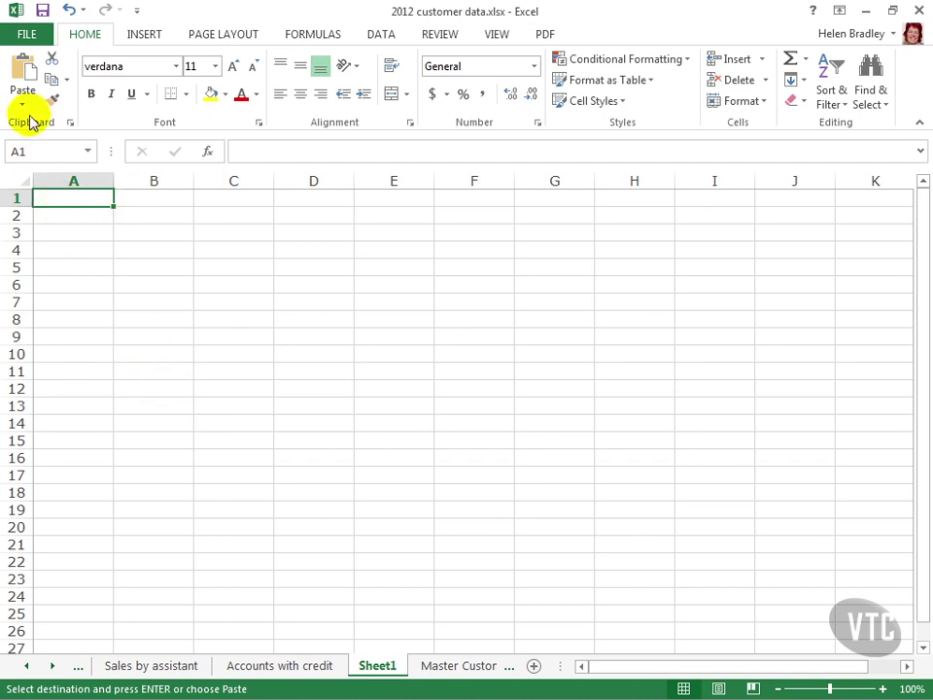
{"action": "left_click", "coordinate": [26, 78]}
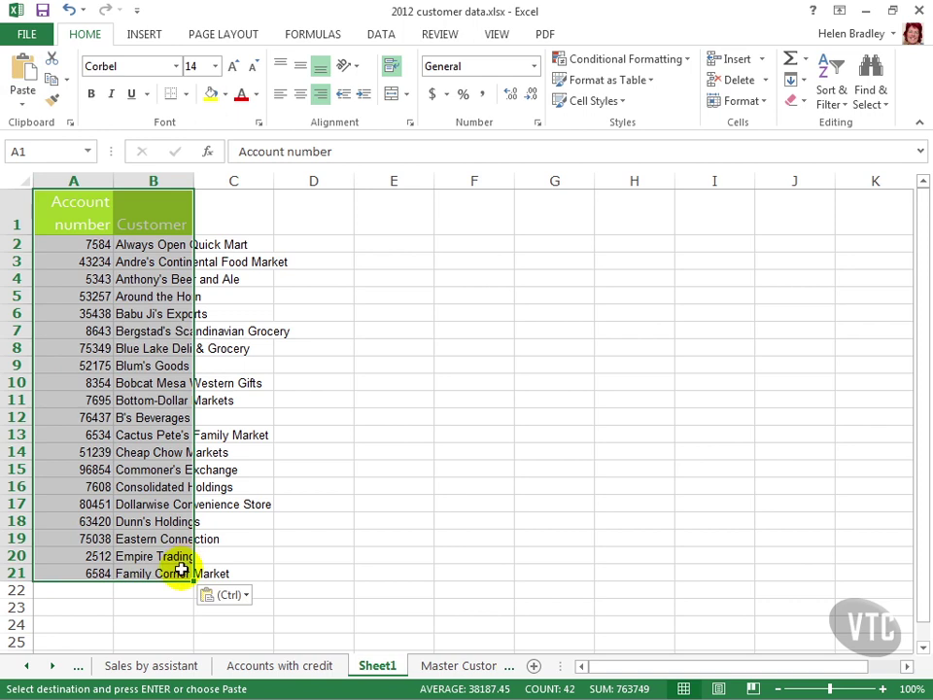
- Paste the copied range on the new sheet again with the Keep Source Column Widths option
{"action": "left_click", "coordinate": [23, 103]}
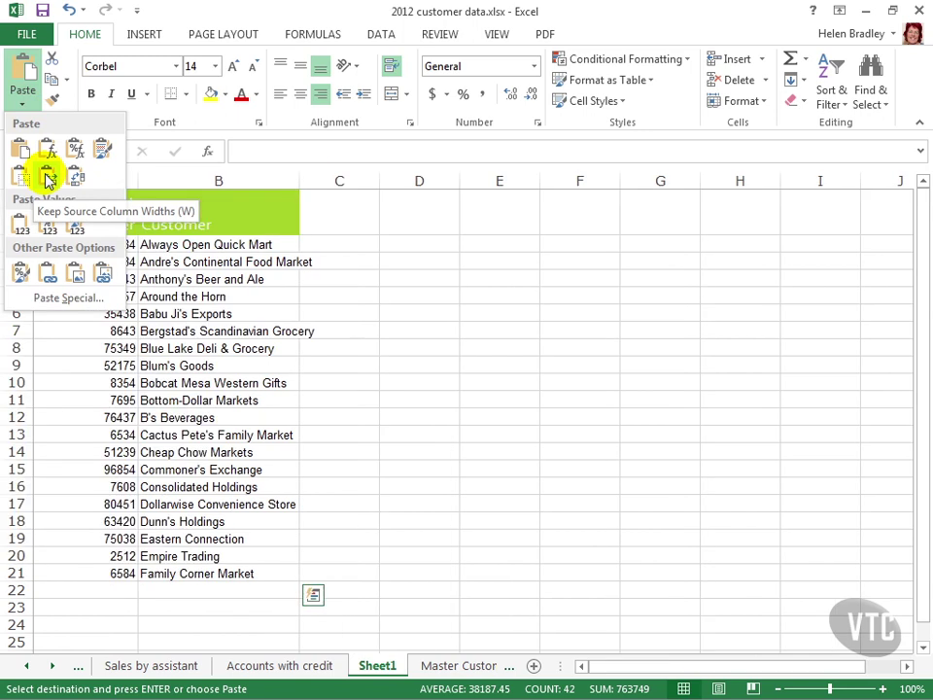
{"action": "left_click", "coordinate": [48, 180]}
{"action": "left_click", "coordinate": [180, 618]}
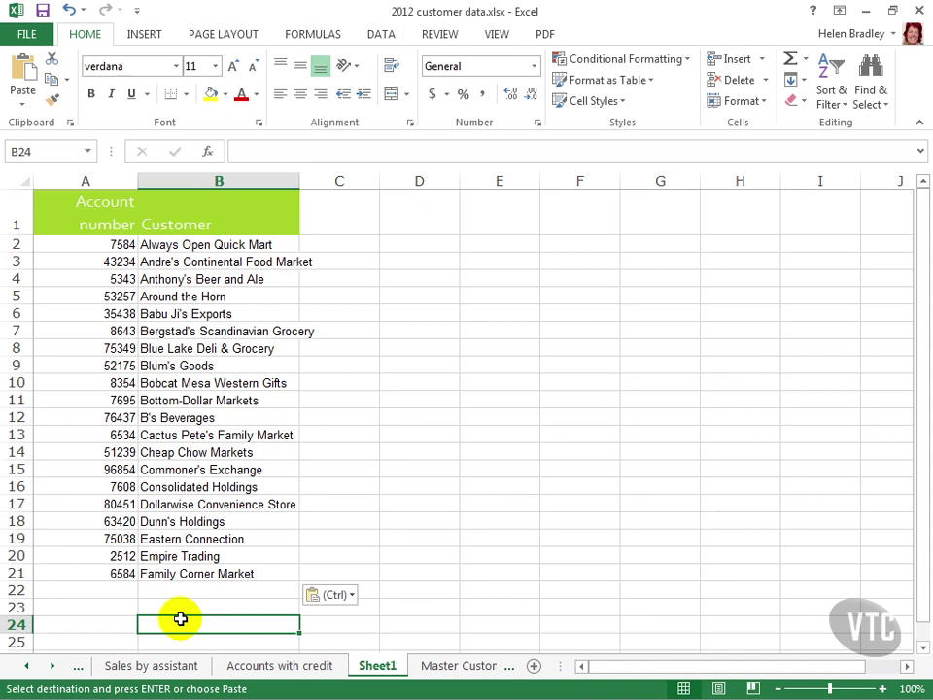